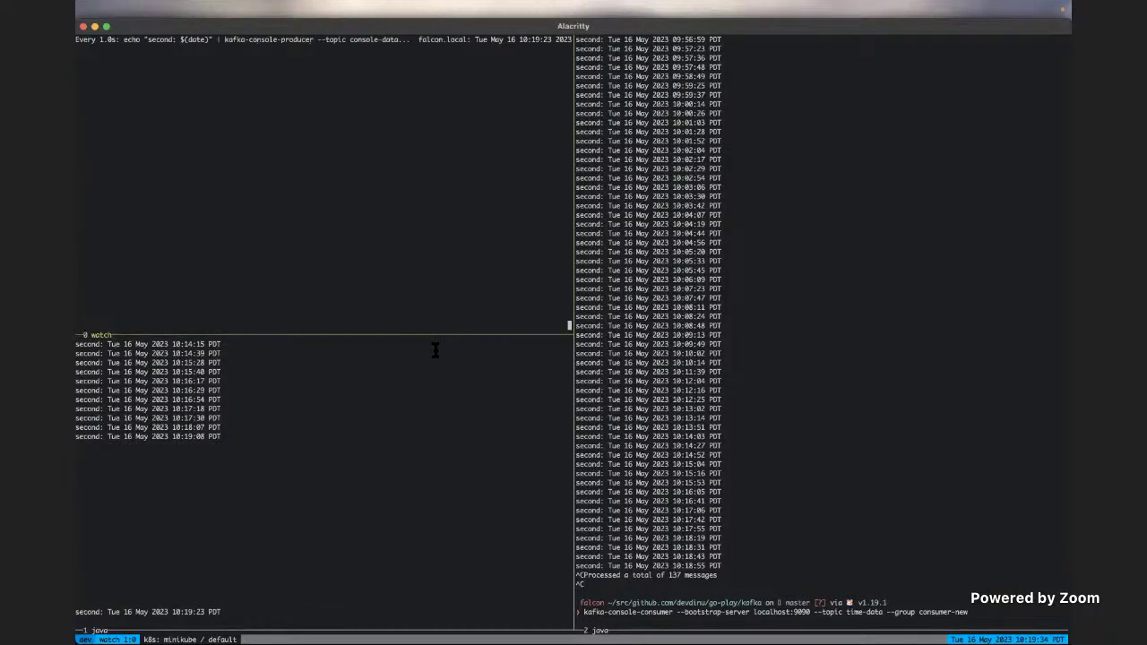
Examine the newest timestamped messages in the console-data consumer pane and compare them with the time-data consumer pane
{"action": "key", "text": "ctrl+b"}
{"action": "key", "text": "Right"}
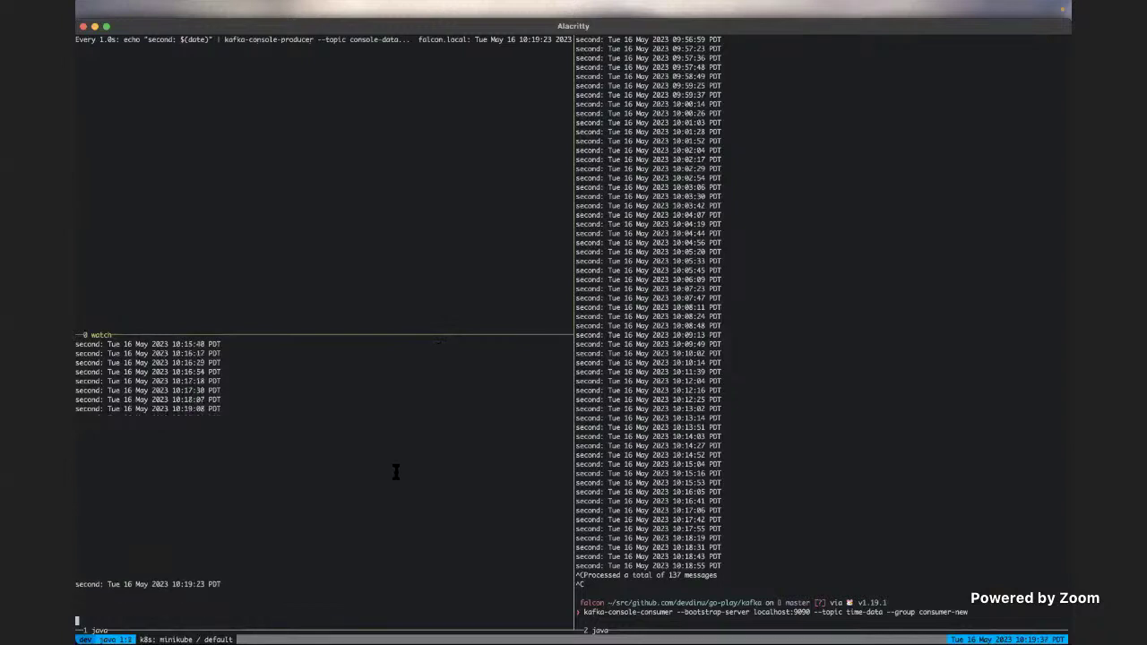
{"action": "key", "text": "ctrl+b"}
{"action": "key", "text": "Left"}
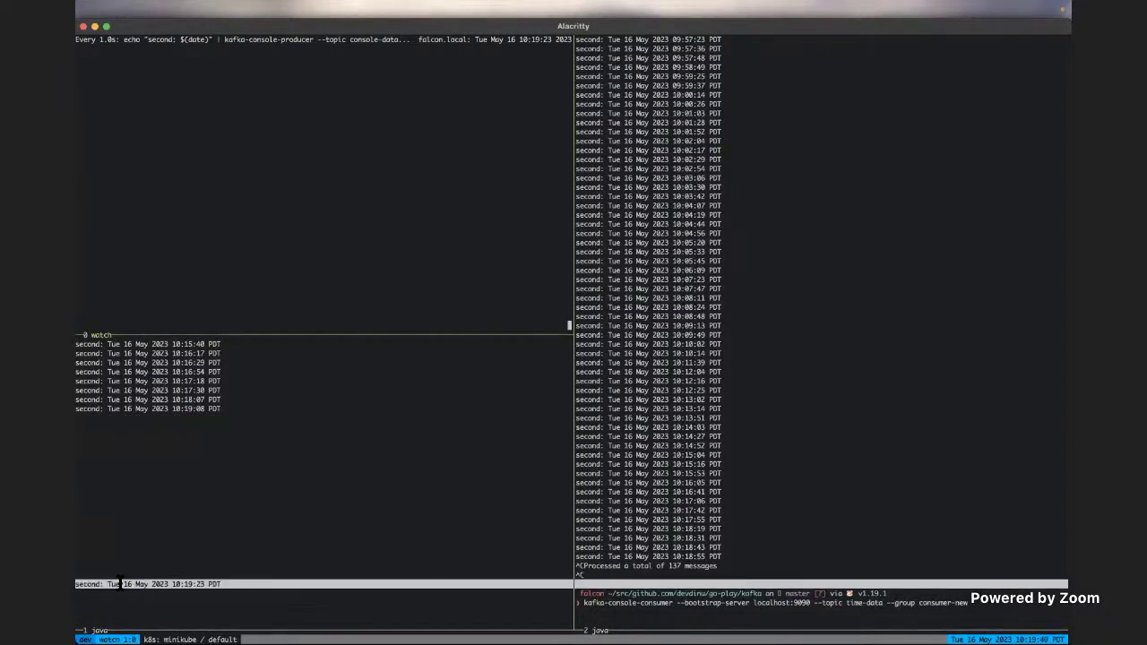
{"action": "triple_click", "coordinate": [114, 584]}
{"action": "left_click", "coordinate": [114, 583]}
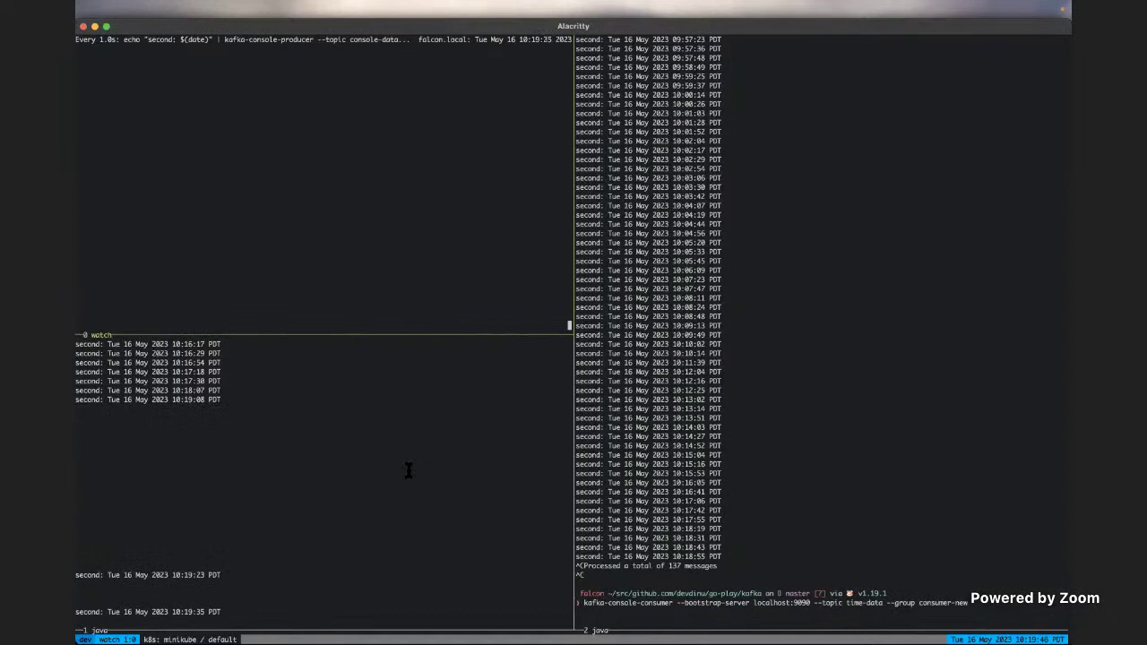
{"action": "key", "text": "ctrl+b"}
{"action": "key", "text": "Right"}
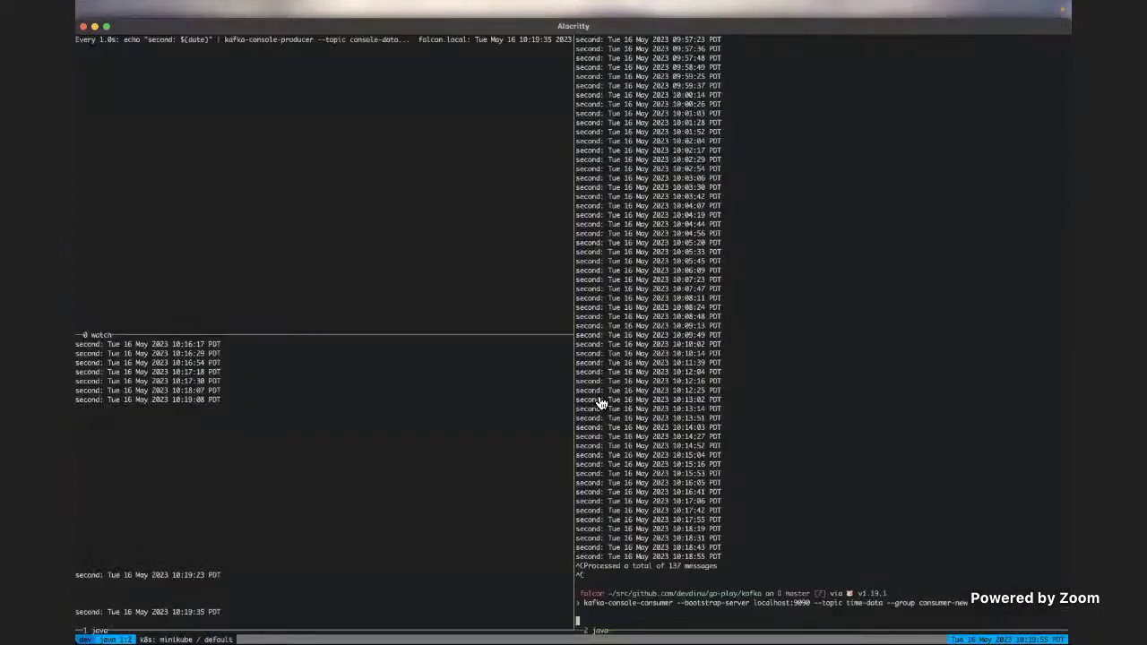
Switch to the browser window showing the topics list in UI for Apache Kafka
{"action": "key", "text": "super+Tab"}
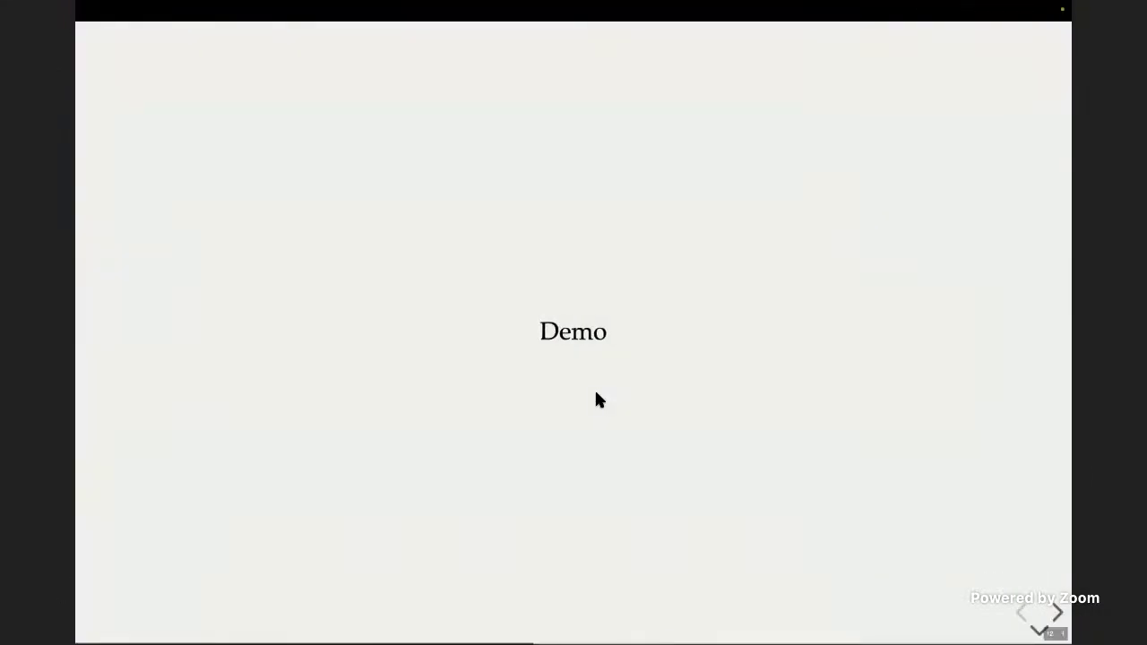
{"action": "key", "text": "super+Tab"}
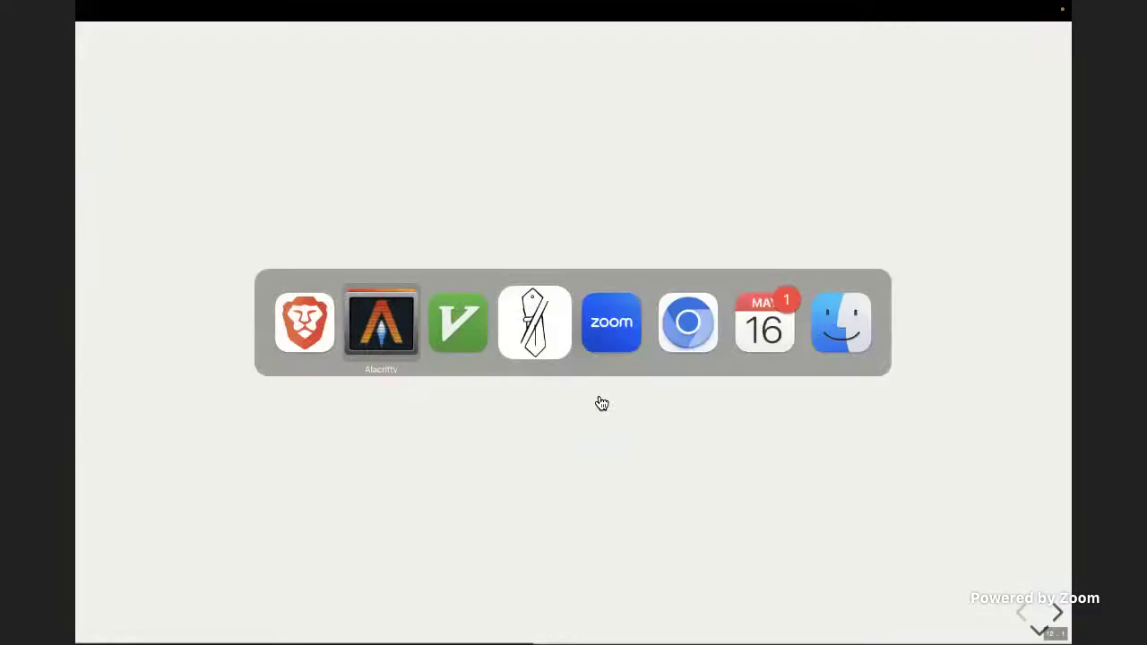
{"action": "key", "text": "super+Tab"}
{"action": "key", "text": "super+Tab"}
{"action": "key", "text": "super+Tab"}
{"action": "key", "text": "super+shift+Tab"}
{"action": "key", "text": "super+Tab"}
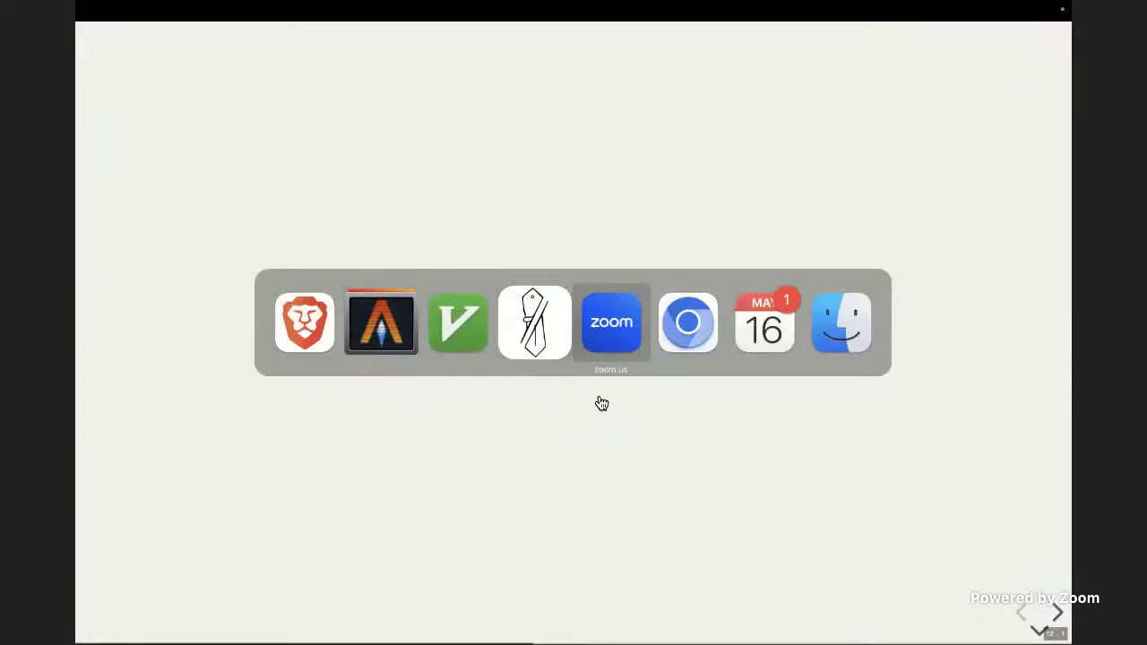
{"action": "key", "text": "super+shift+Tab"}
{"action": "key", "text": "super+shift+Tab"}
{"action": "key", "text": "super+shift+Tab"}
{"action": "key", "text": "super+shift+Tab"}
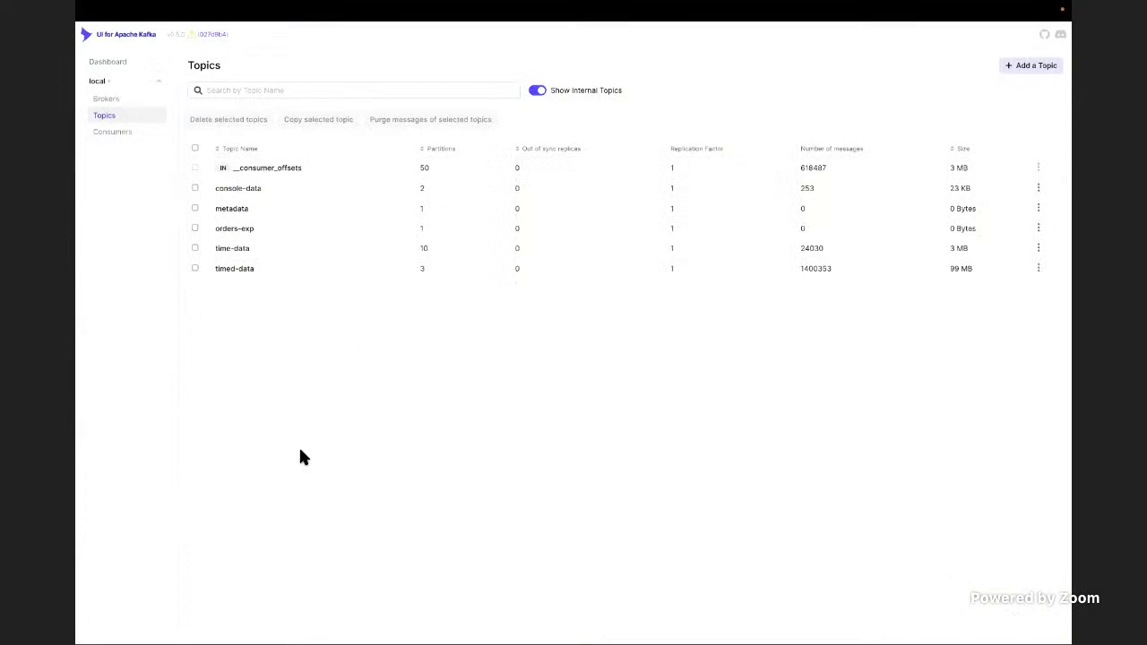
Review the local cluster's brokers, topics and consumer groups
{"action": "left_click", "coordinate": [144, 100]}
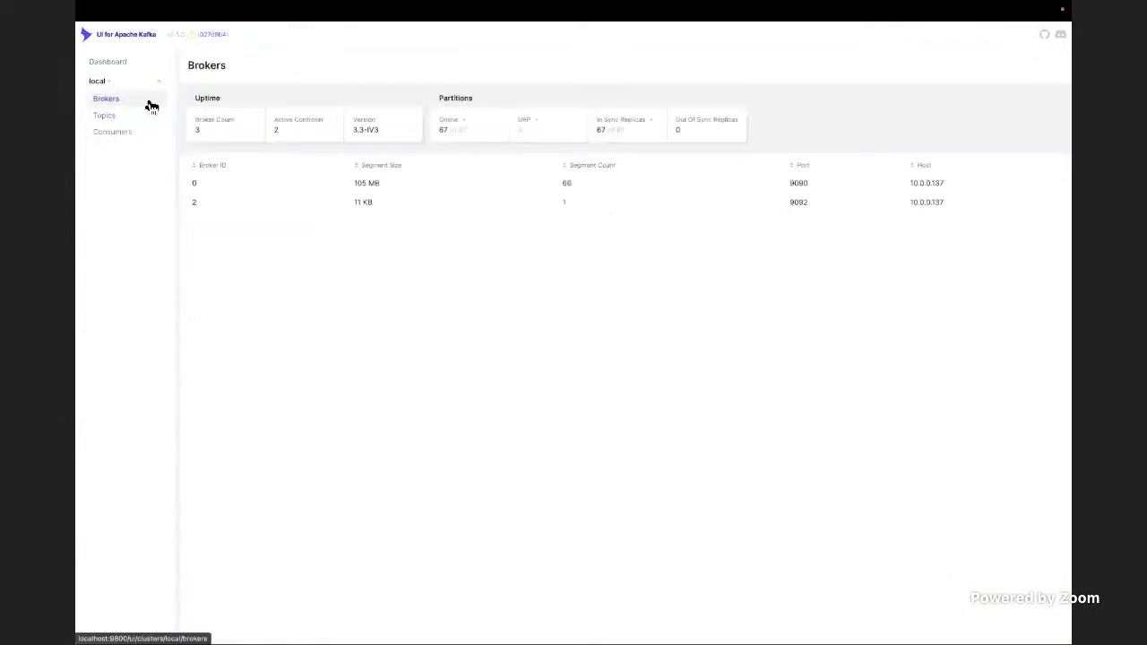
{"action": "left_click", "coordinate": [128, 119]}
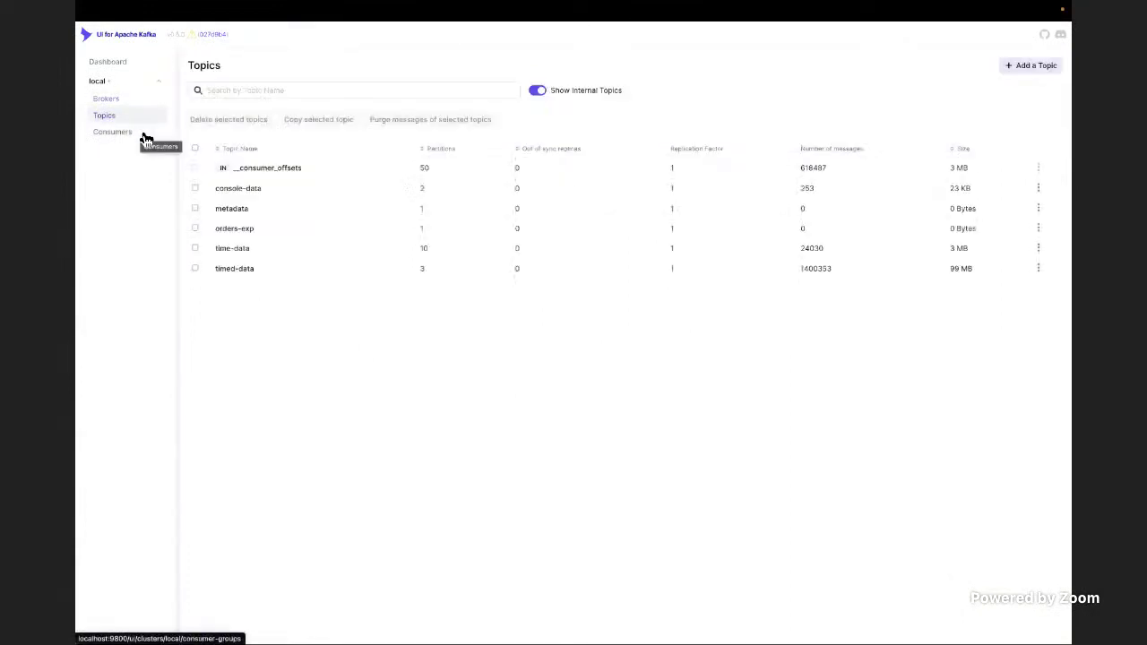
{"action": "left_click", "coordinate": [146, 139]}
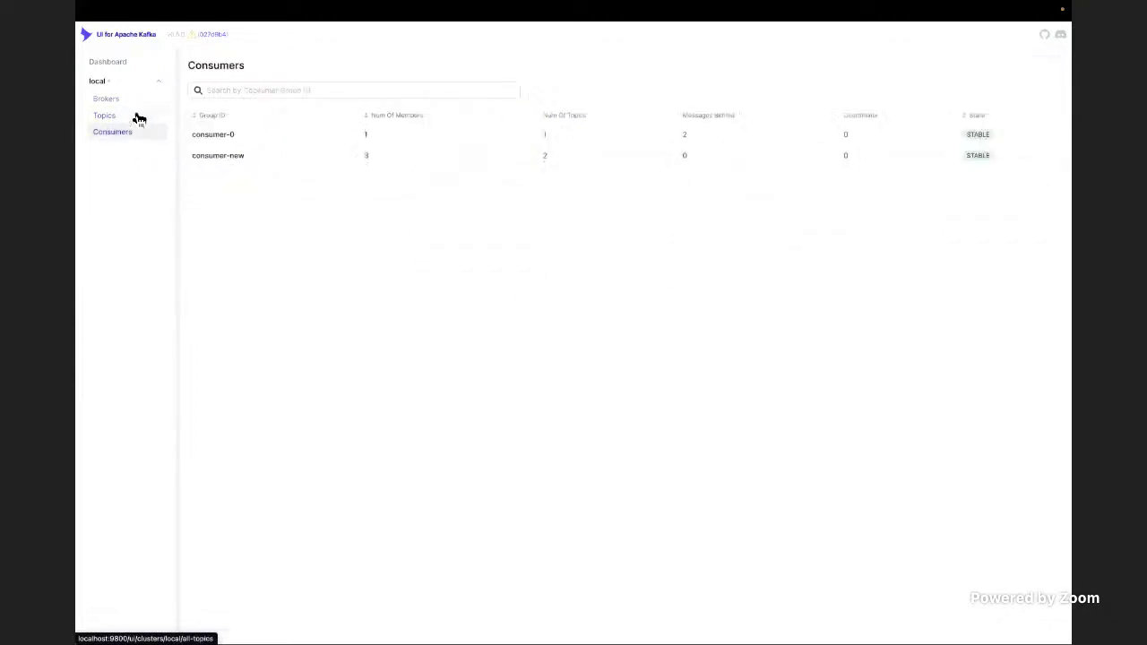
Browse the messages stored in the time-data topic and return to the consumer groups list
{"action": "left_click", "coordinate": [136, 115]}
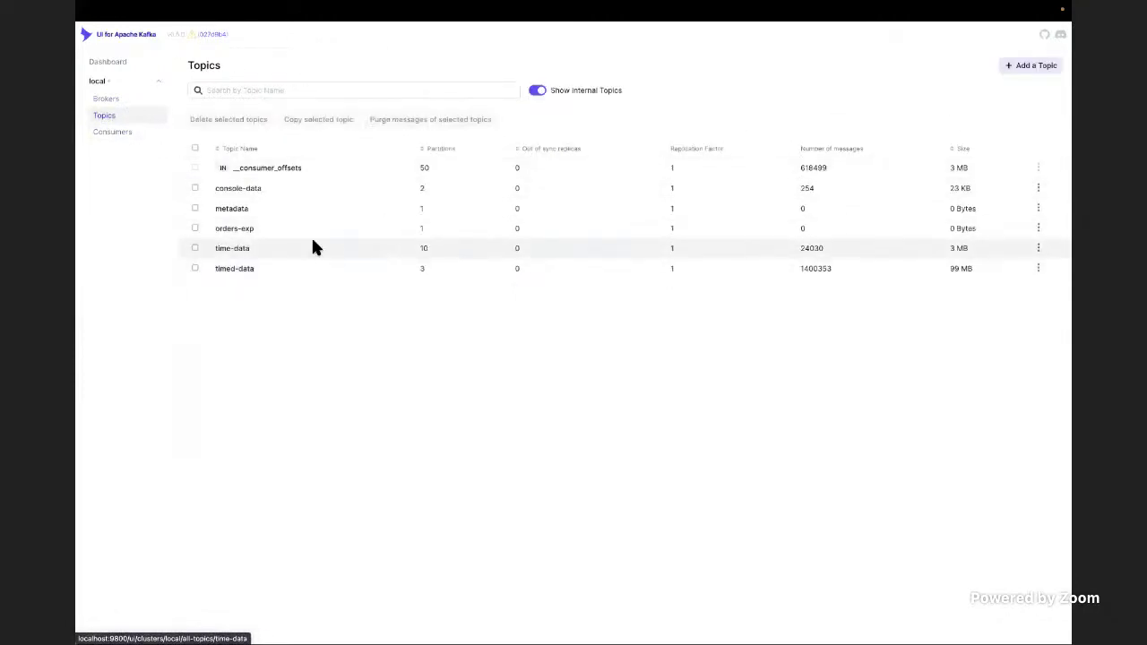
{"action": "left_click", "coordinate": [246, 248]}
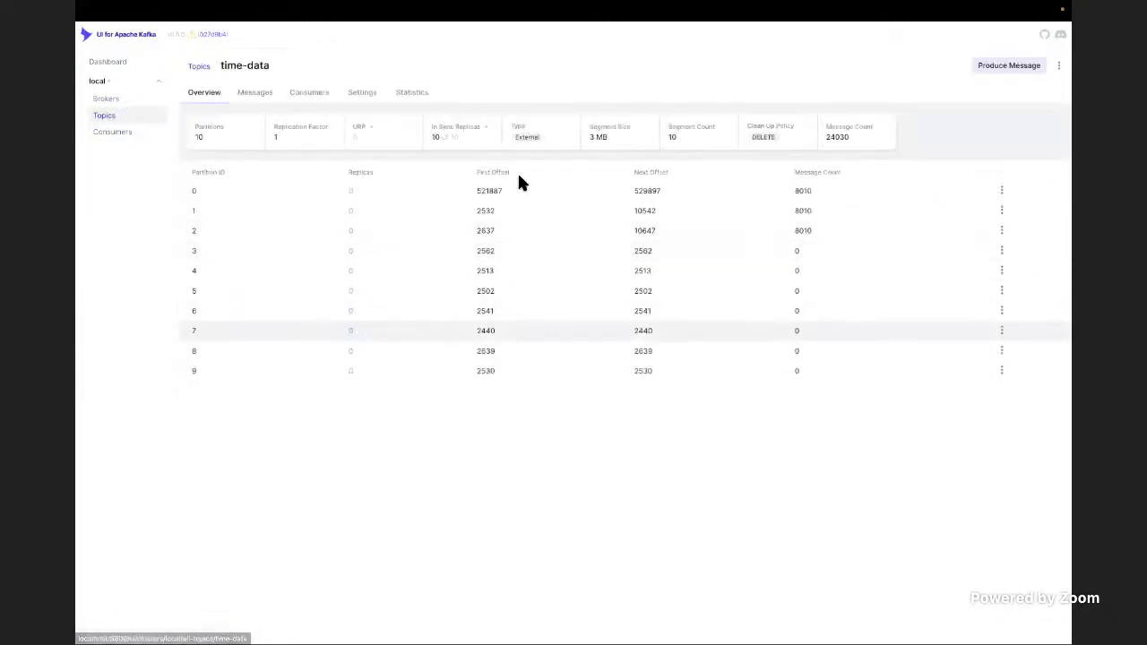
{"action": "left_click", "coordinate": [266, 93]}
{"action": "scroll", "coordinate": [421, 461], "scroll_direction": "down", "scroll_amount": 3}
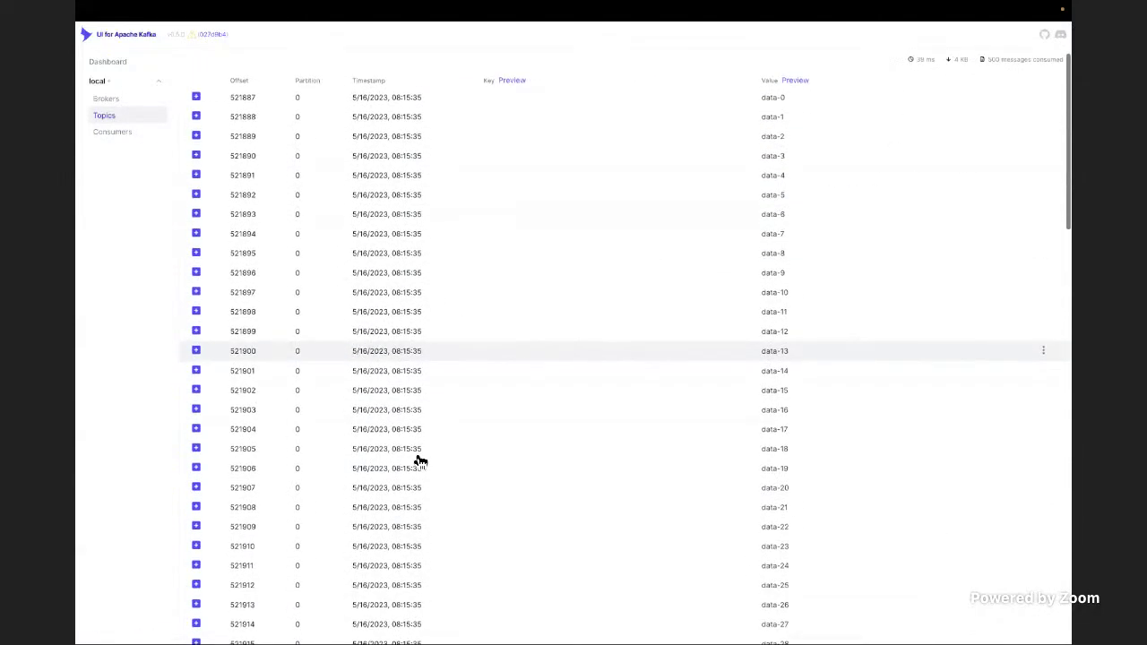
{"action": "scroll", "coordinate": [236, 215], "scroll_direction": "up", "scroll_amount": 3}
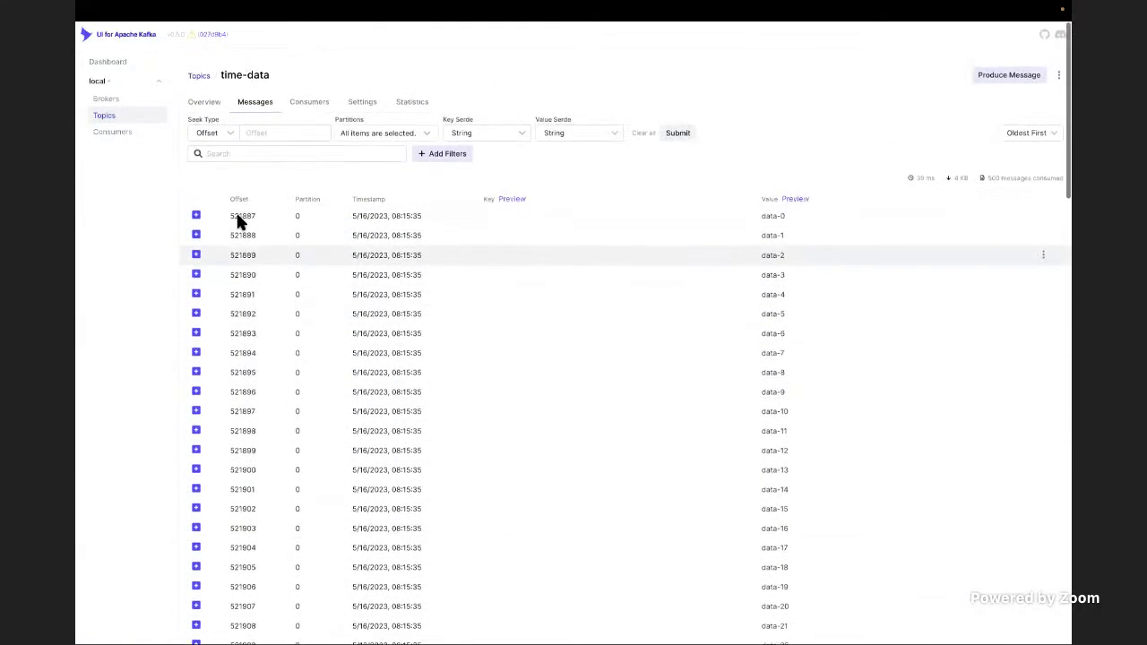
{"action": "left_click", "coordinate": [126, 132]}
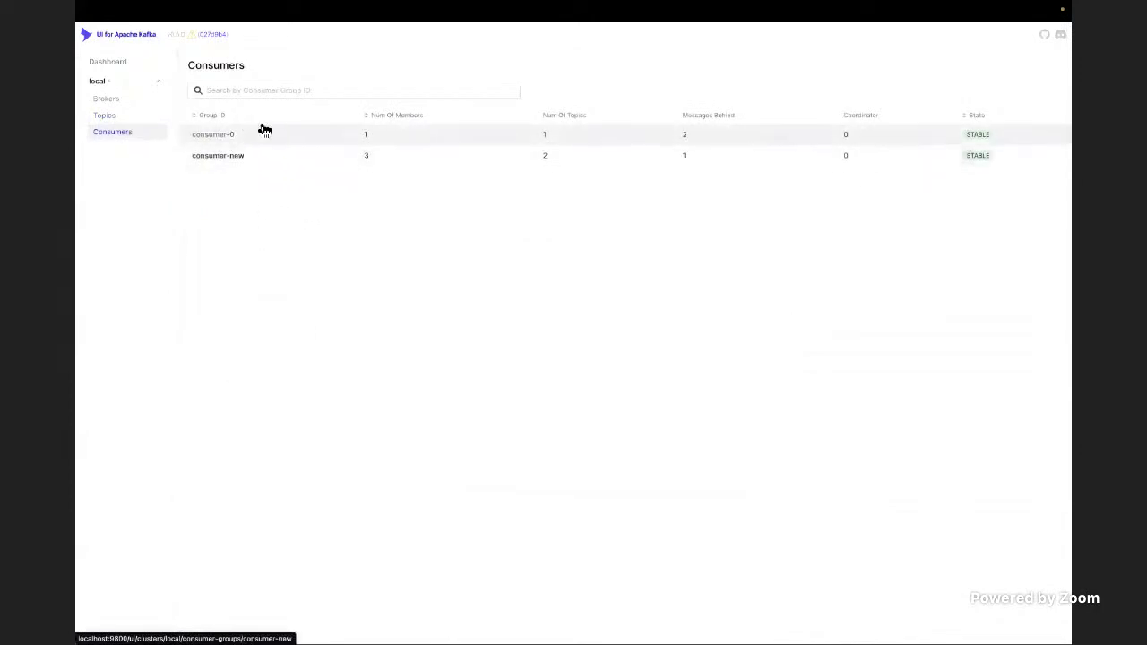
Switch to Alacritty, stop the running time-data consumer and restart it on localhost:9090 with the group consumer-new-1
{"action": "key", "text": "super+Tab"}
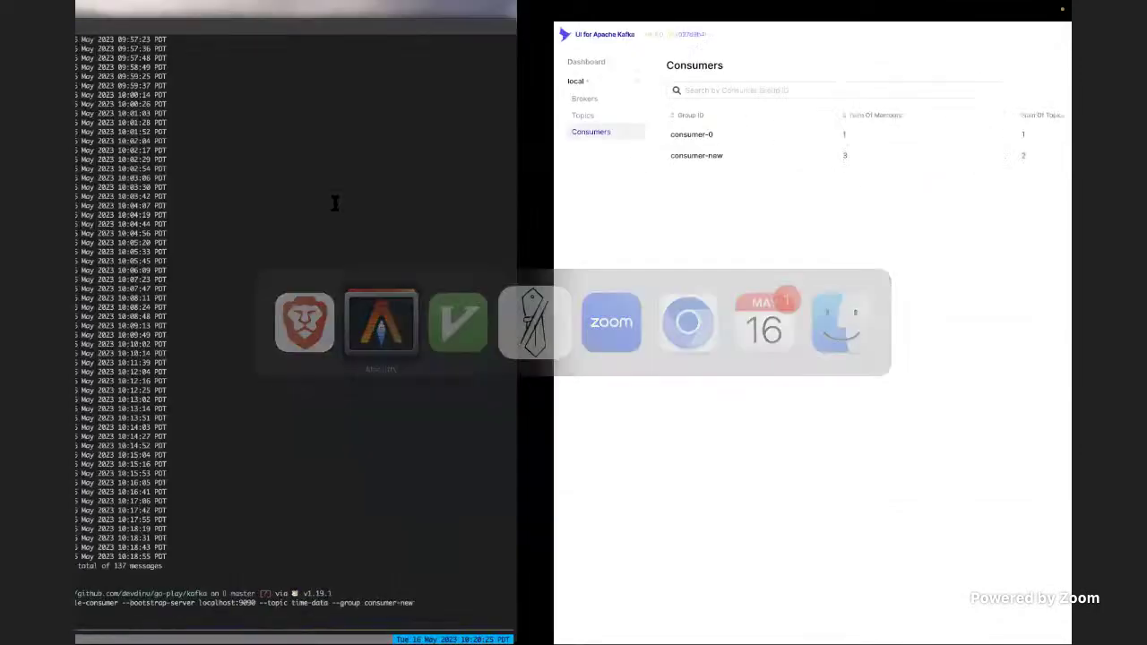
{"action": "key", "text": "ctrl+c"}
{"action": "key", "text": "Up"}
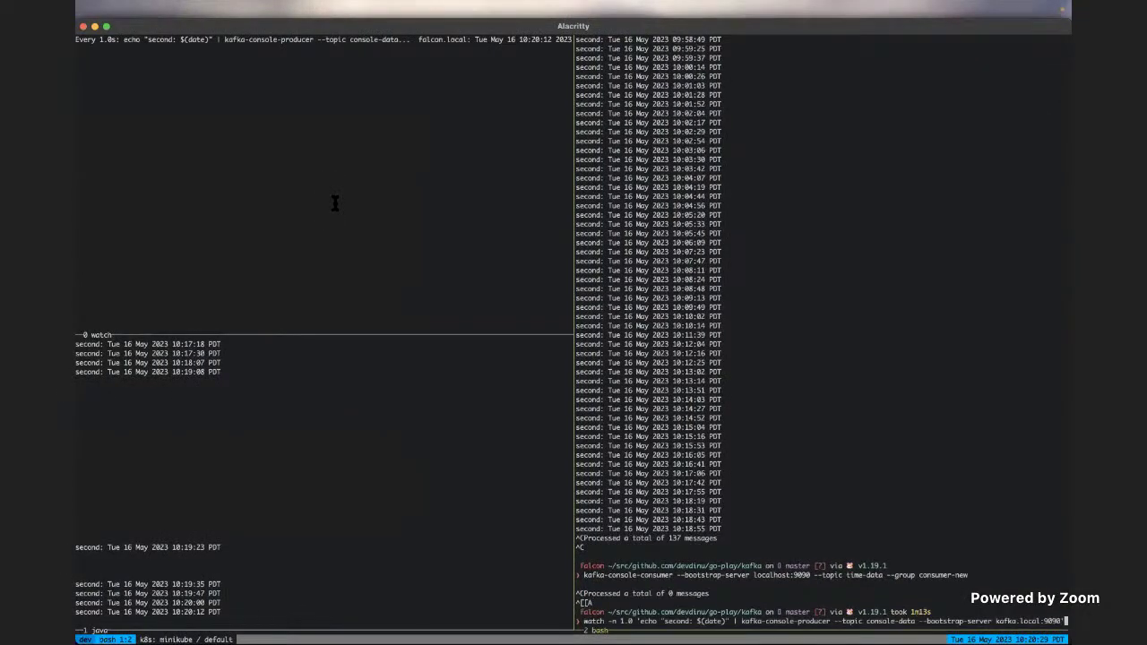
{"action": "key", "text": "ctrl+c"}
{"action": "key", "text": "ctrl+r"}
{"action": "type", "text": "t"}
{"action": "key", "text": "ctrl+r"}
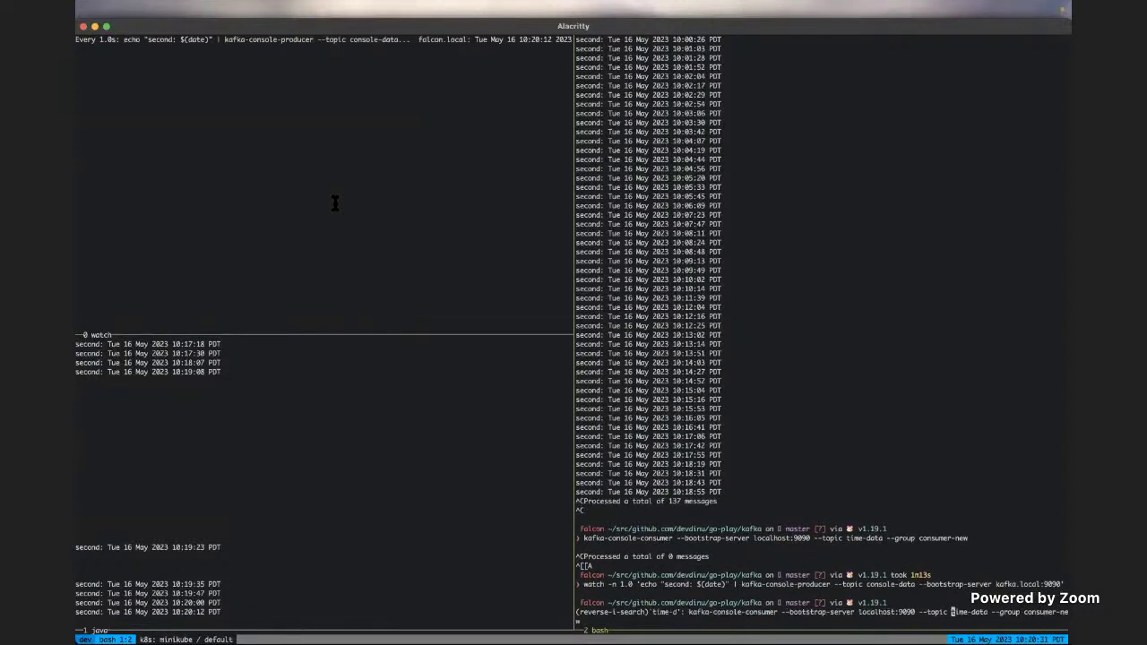
{"action": "key", "text": "Escape"}
{"action": "key", "text": "End"}
{"action": "type", "text": "-1"}
{"action": "key", "text": "Return"}
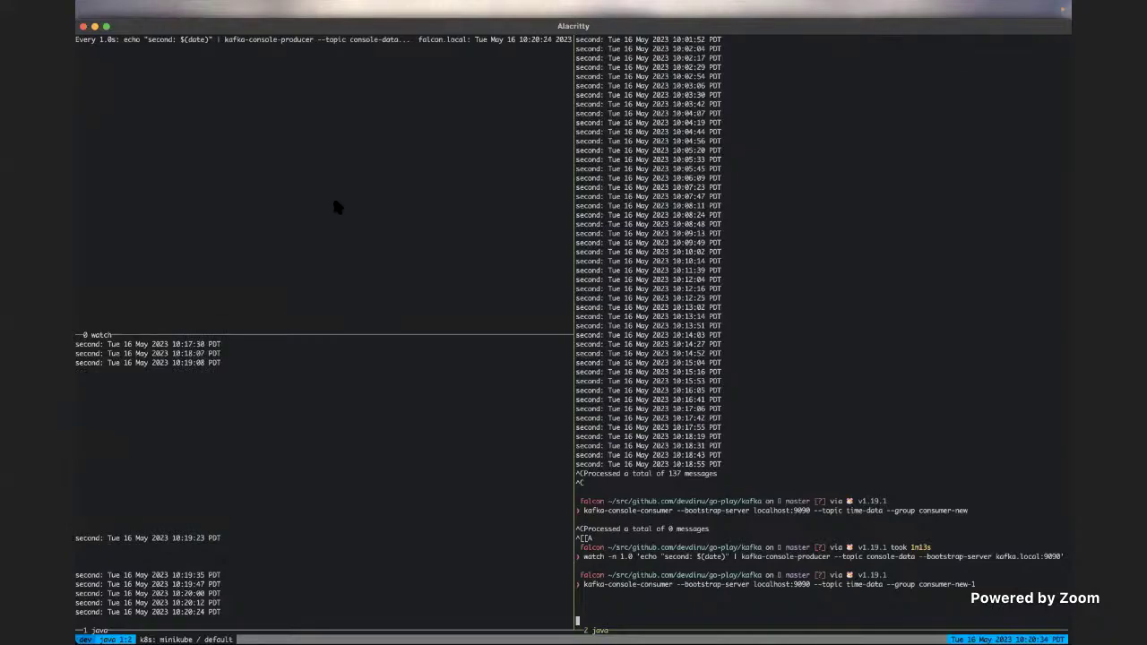
Stop the consumer-new-1 consumer and rerun it on the time-data topic with bootstrap server kafka.local:9090
{"action": "key", "text": "super+Tab"}
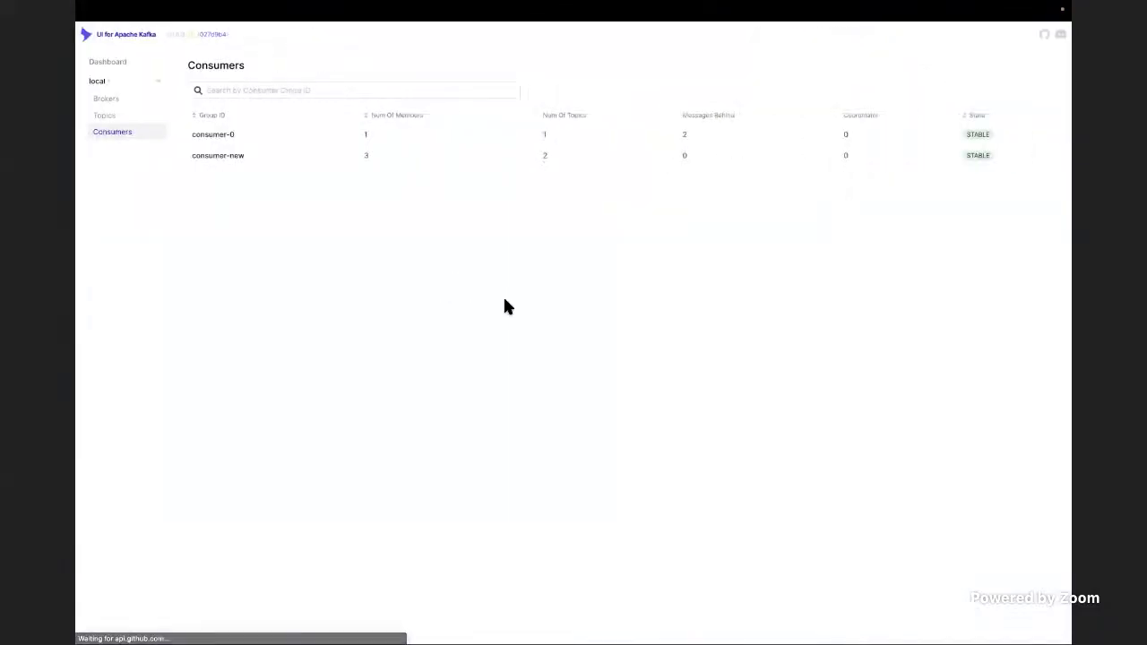
{"action": "key", "text": "super+Tab"}
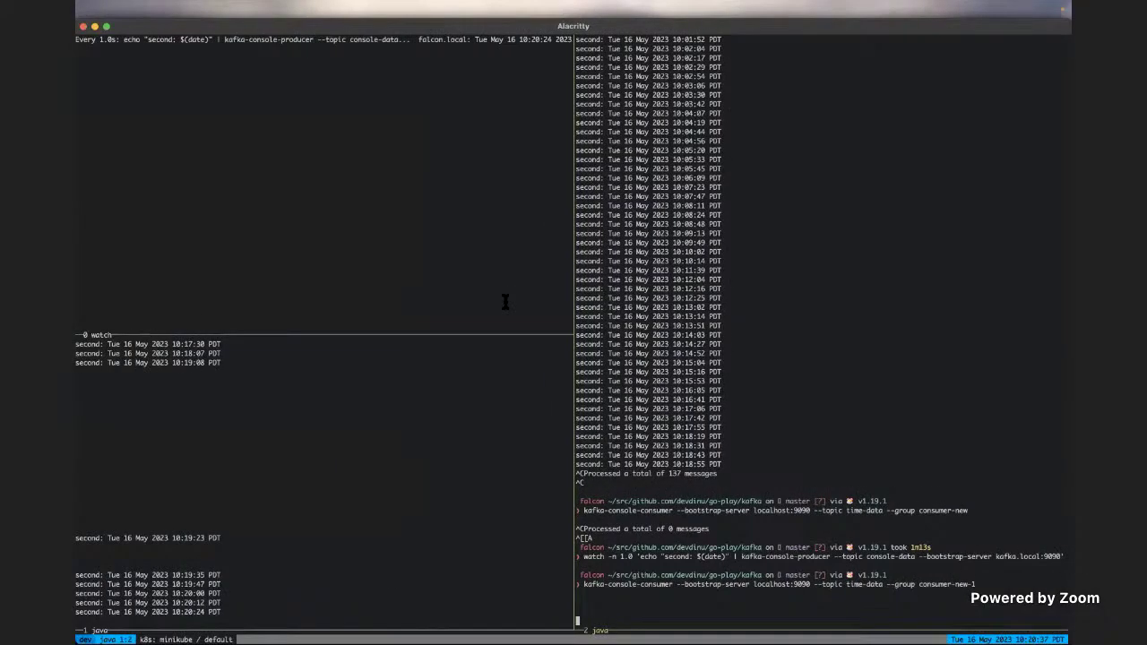
{"action": "key", "text": "ctrl+c"}
{"action": "key", "text": "Up"}
{"action": "key", "text": "ctrl+a"}
{"action": "key", "text": "alt+f"}
{"action": "key", "text": "alt+f"}
{"action": "key", "text": "alt+f"}
{"action": "key", "text": "alt+f"}
{"action": "key", "text": "alt+f"}
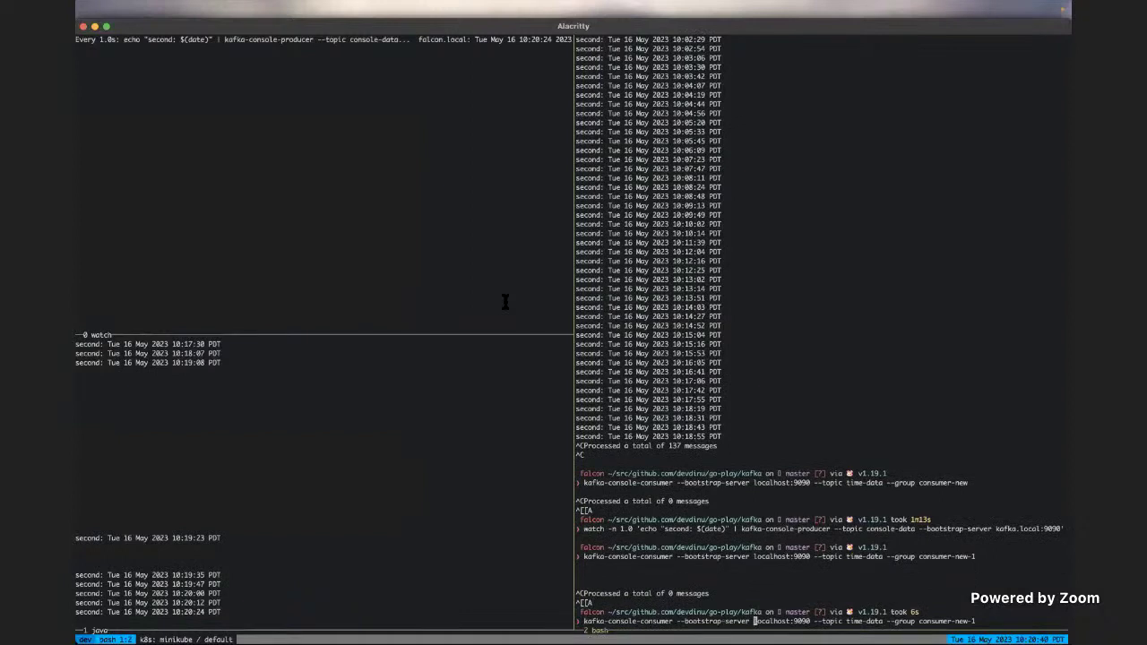
{"action": "key", "text": "alt+d"}
{"action": "type", "text": "kafka.local"}
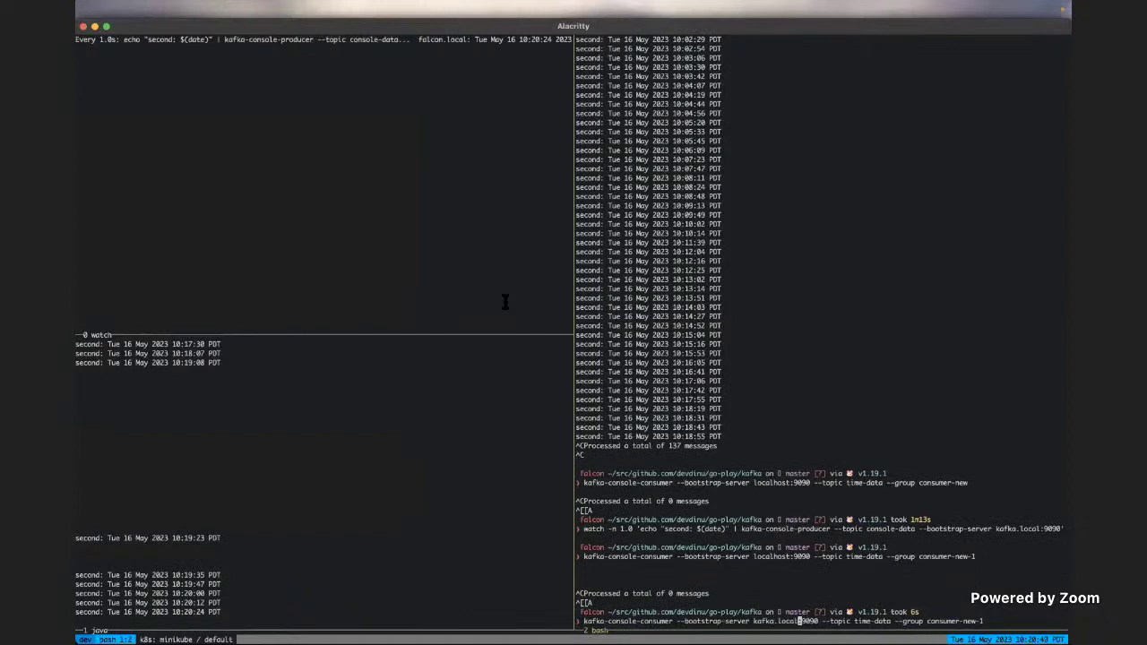
{"action": "key", "text": "Return"}
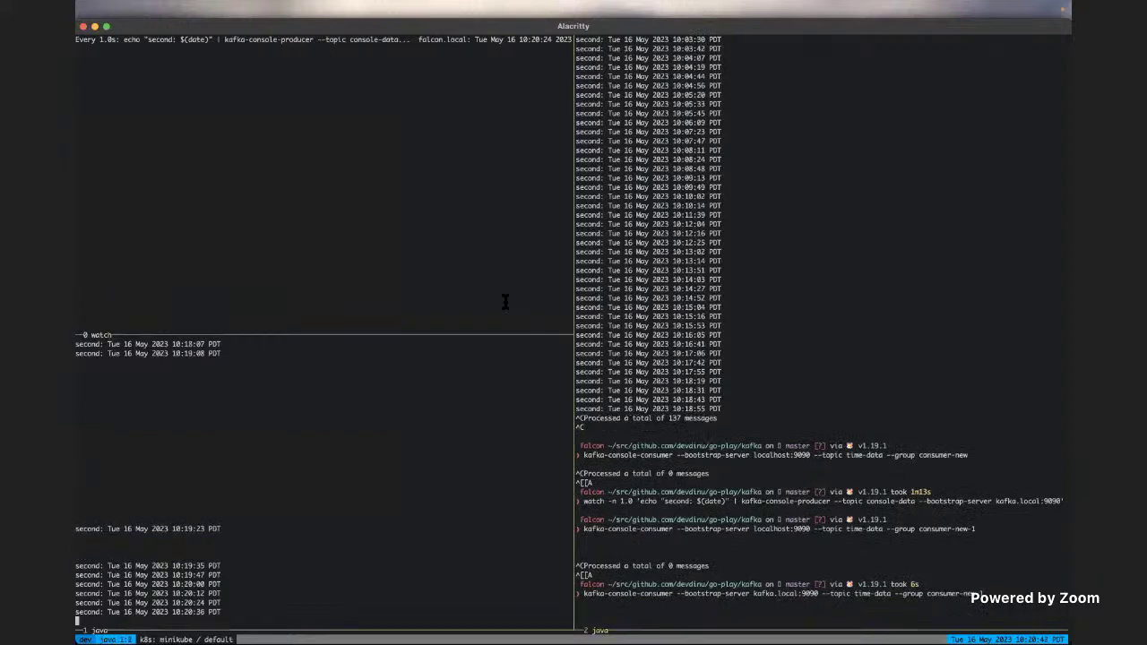
Switch to UI for Apache Kafka and check the consumer groups, brokers and topics of the local cluster
{"action": "key", "text": "ctrl+Right"}
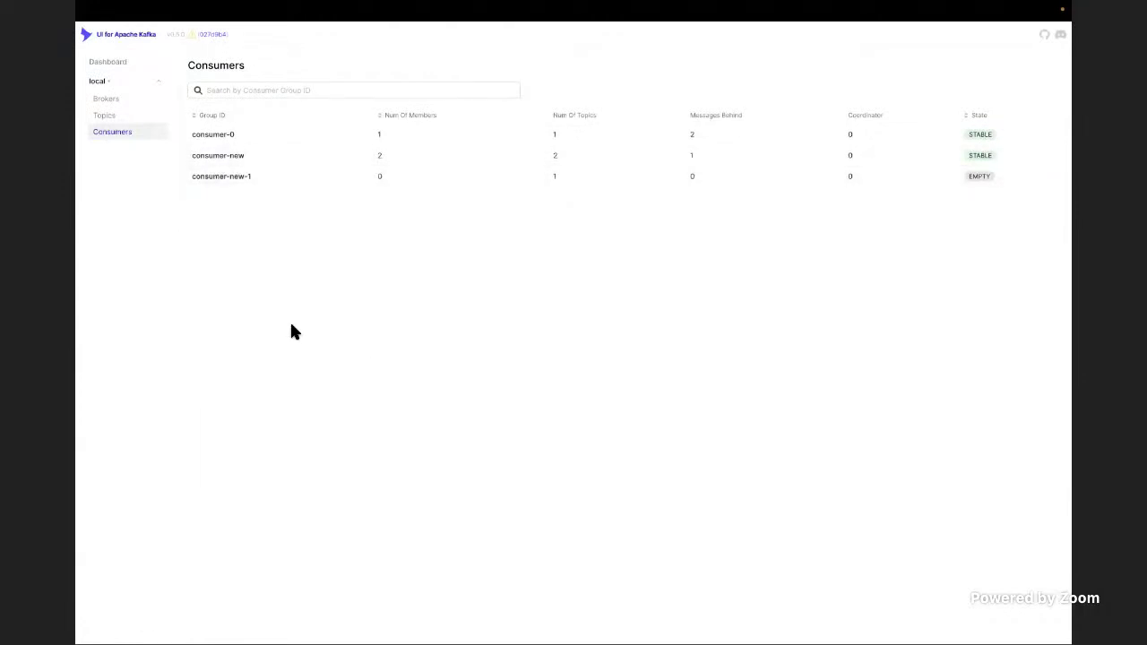
{"action": "left_click", "coordinate": [104, 116]}
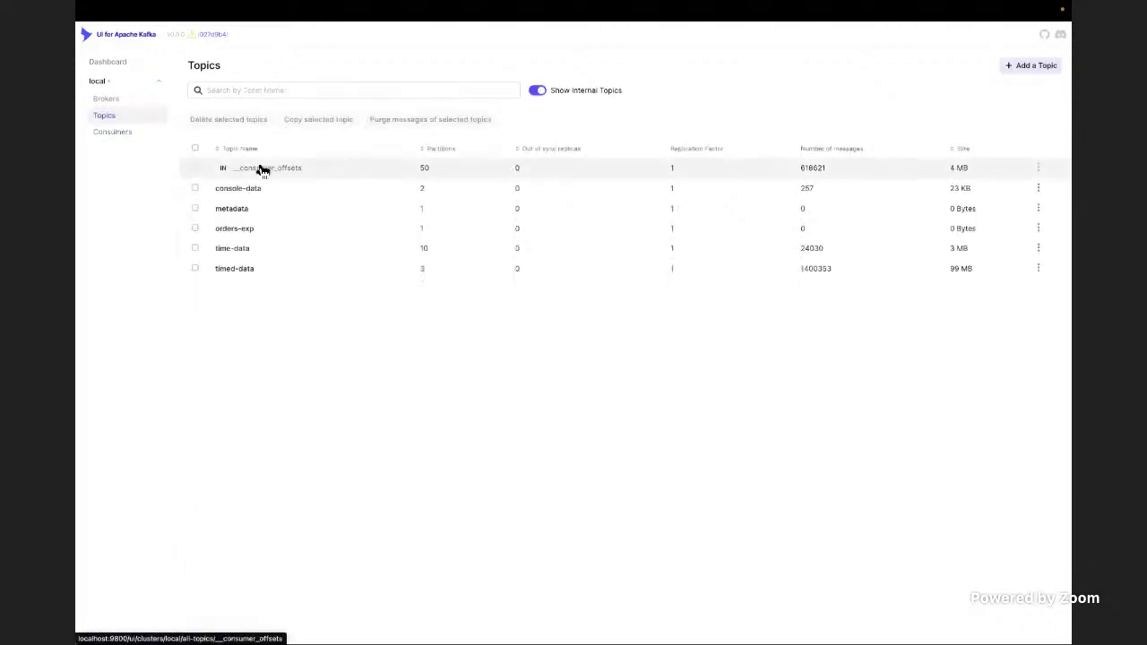
{"action": "left_click", "coordinate": [148, 134]}
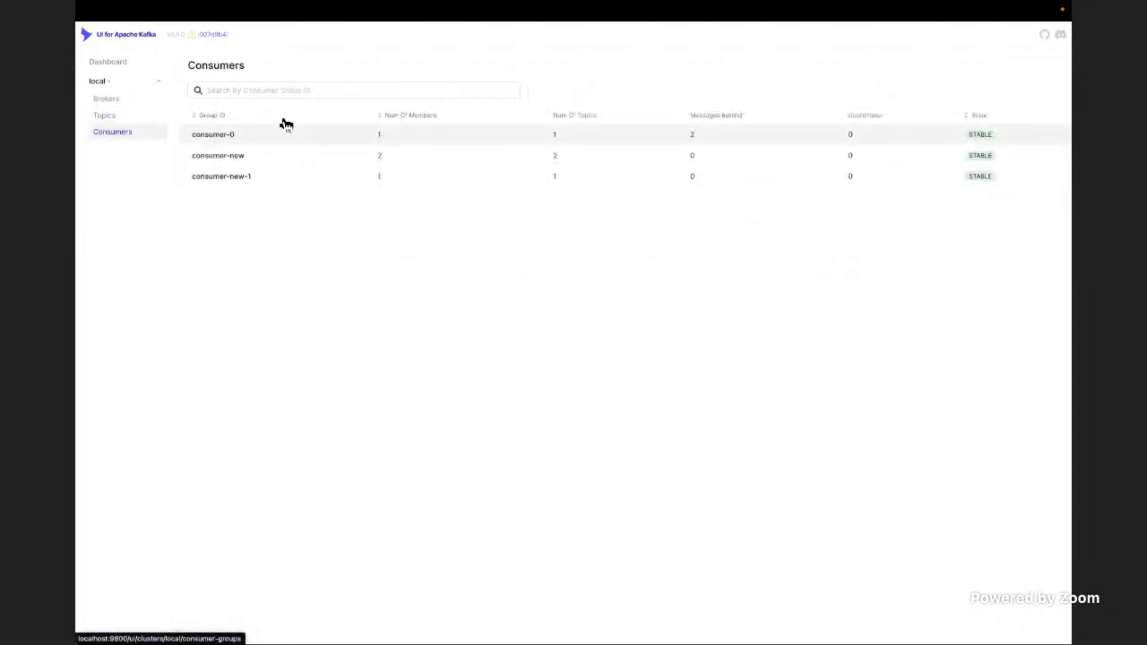
{"action": "left_click", "coordinate": [123, 101]}
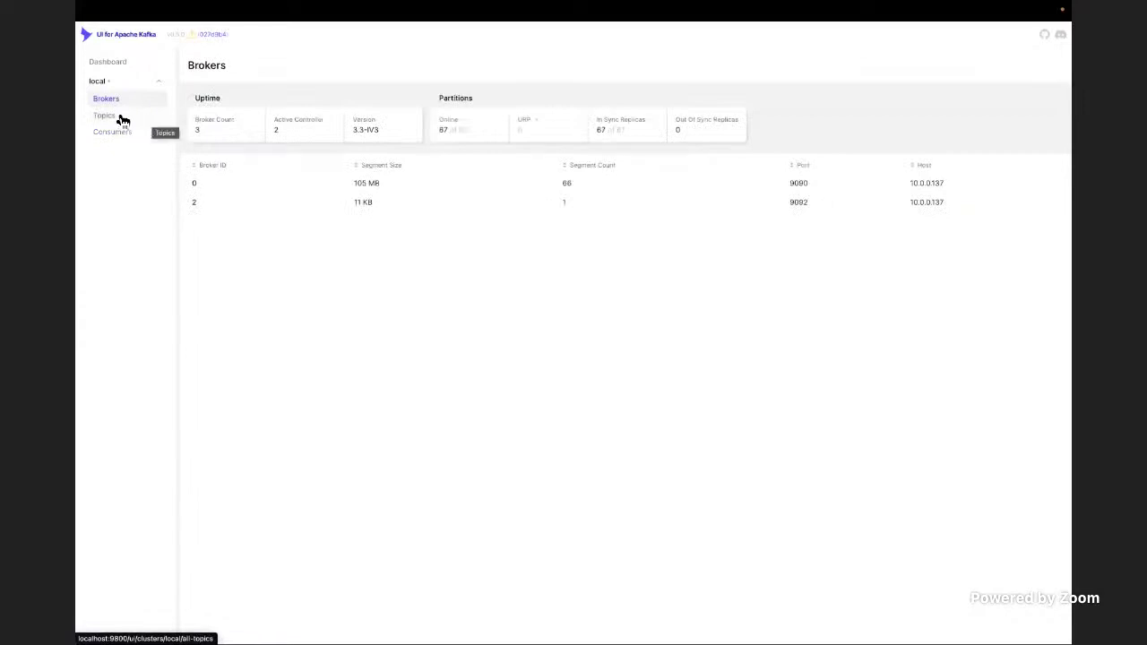
{"action": "left_click", "coordinate": [118, 117]}
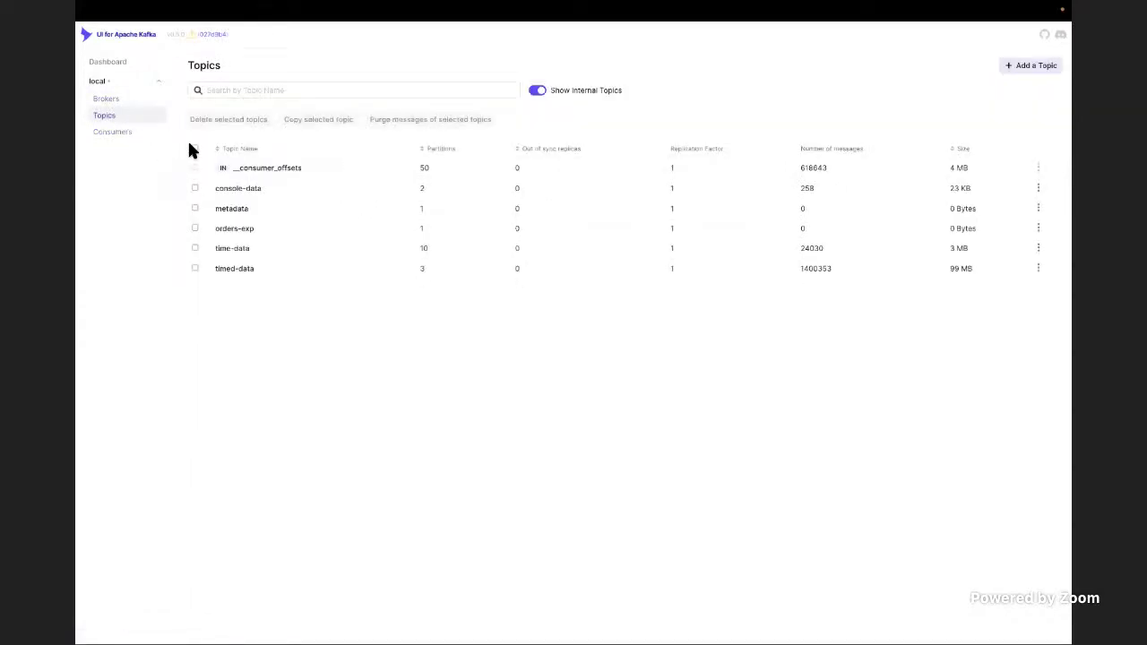
{"action": "left_click", "coordinate": [131, 134]}
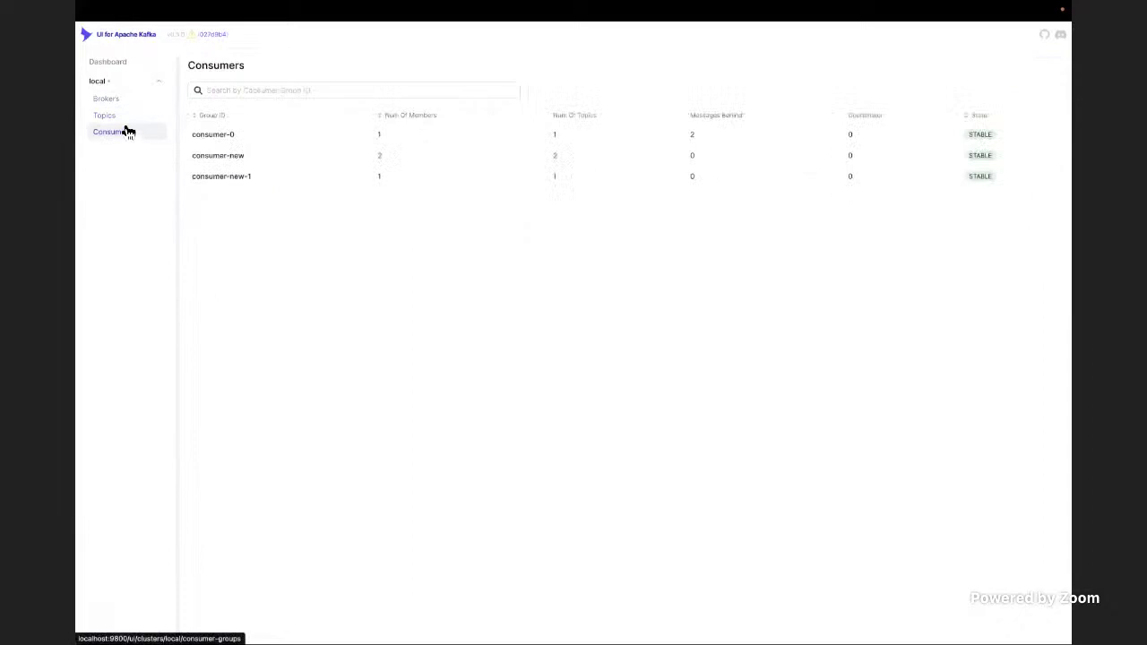
Inspect the timed-data topic's messages and its partition overview
{"action": "left_click", "coordinate": [119, 119]}
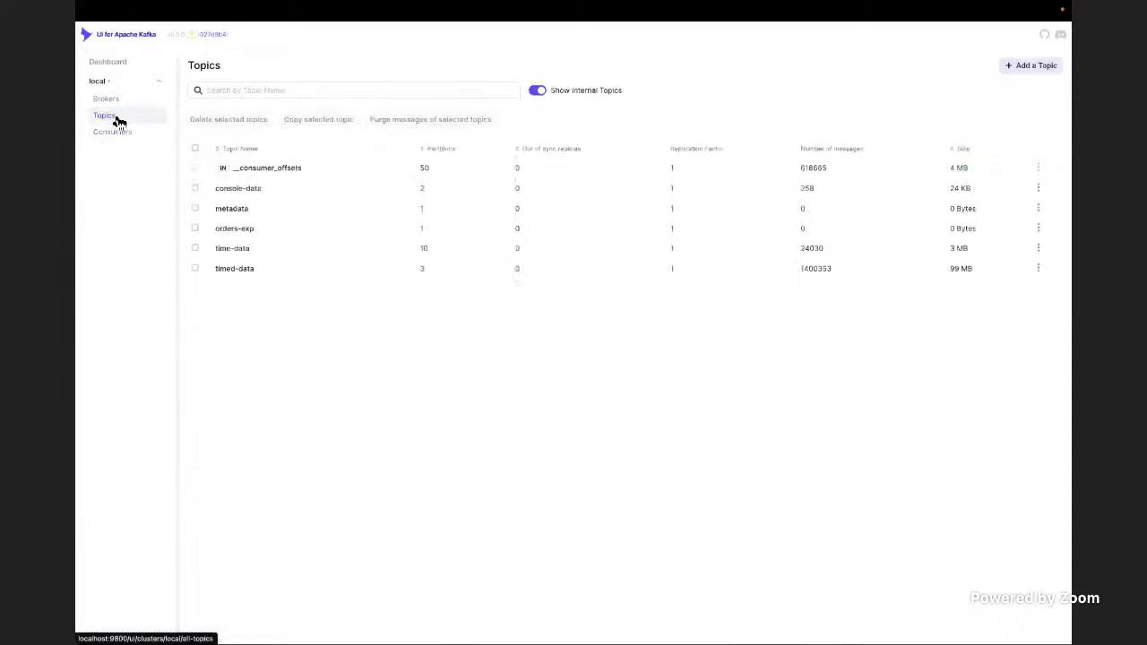
{"action": "left_click", "coordinate": [257, 273]}
{"action": "left_click", "coordinate": [255, 93]}
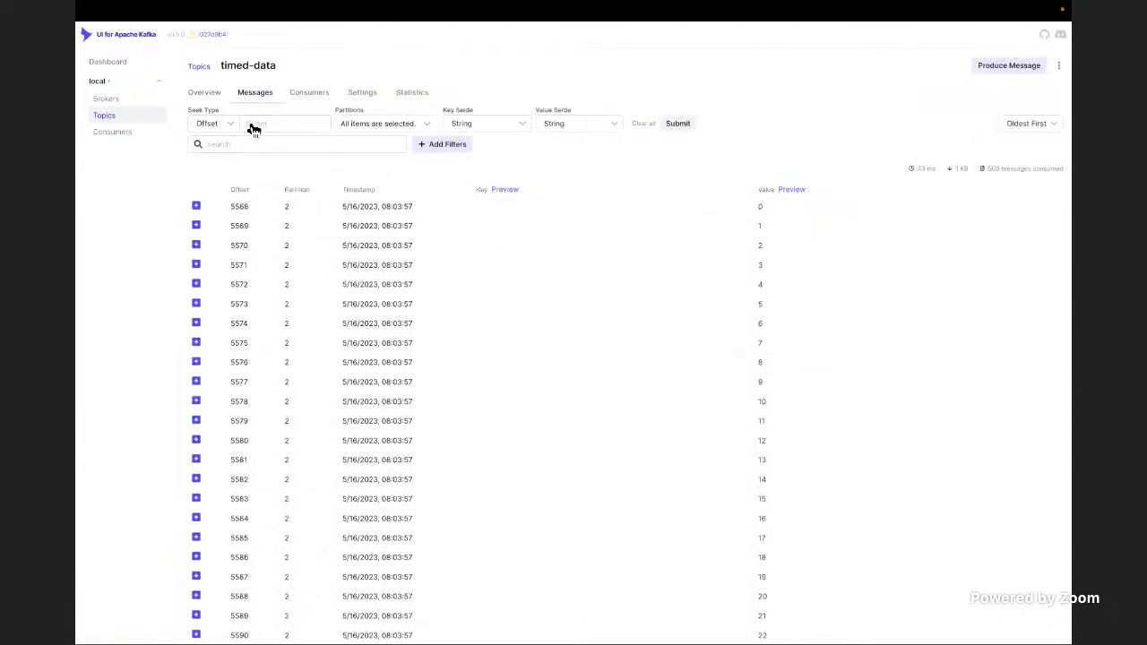
{"action": "left_click", "coordinate": [206, 94]}
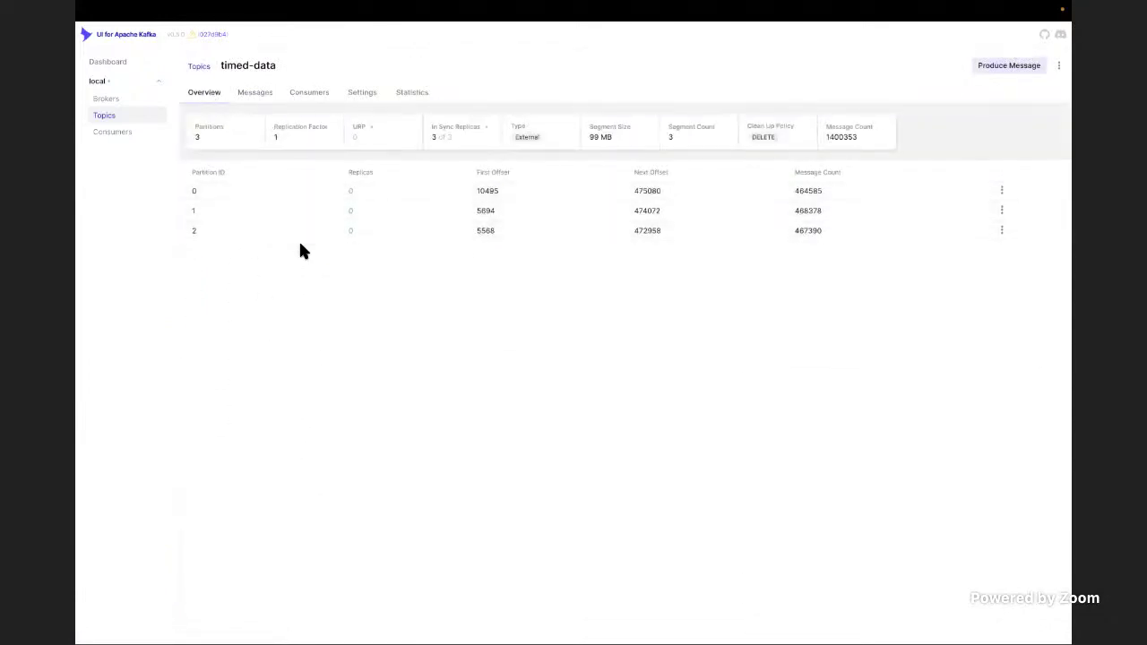
{"action": "key", "text": "super+Tab"}
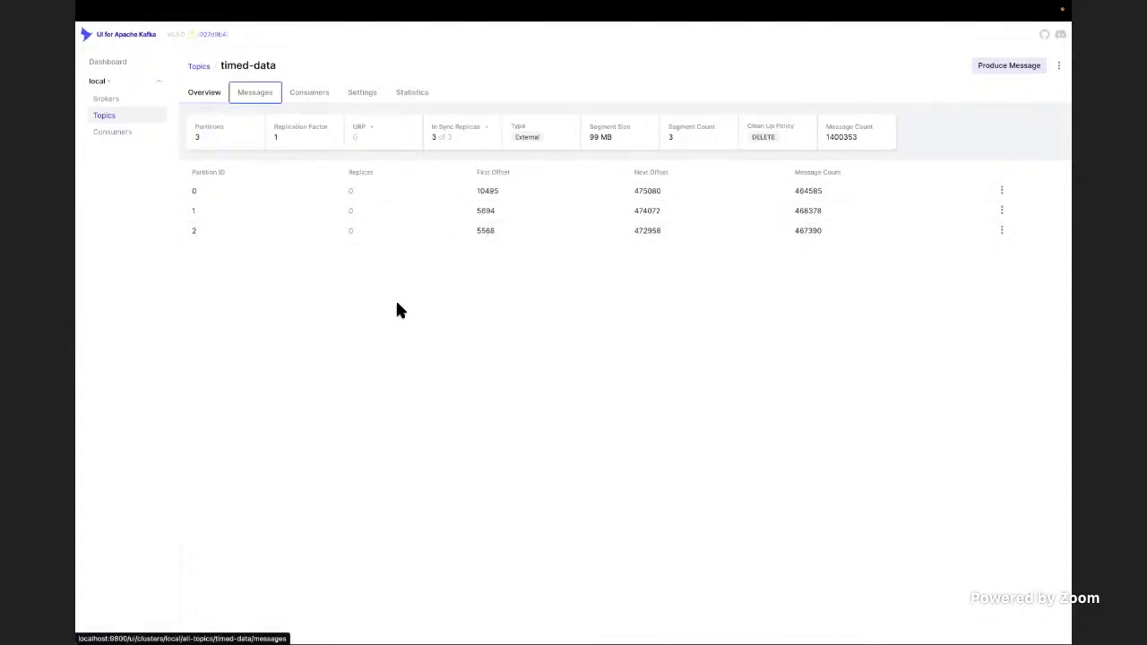
{"action": "key", "text": "super+Tab"}
{"action": "key", "text": "super+shift+Tab"}
{"action": "key", "text": "super+Tab"}
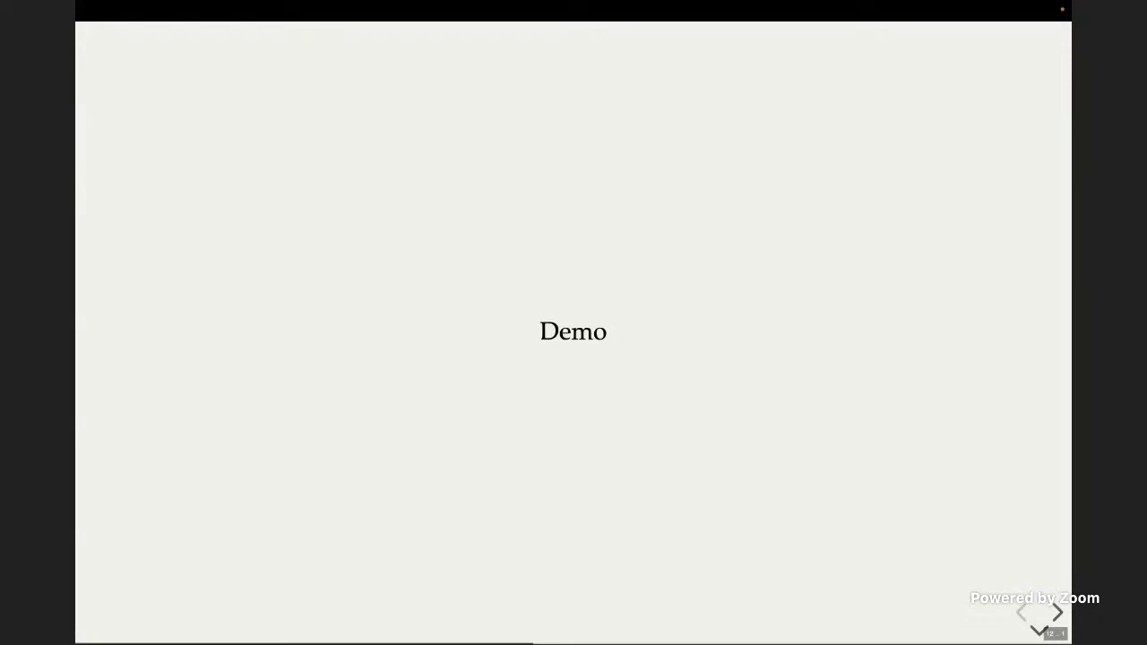
{"action": "key", "text": "Left"}
{"action": "key", "text": "ctrl+Left"}
{"action": "key", "text": "super+Tab"}
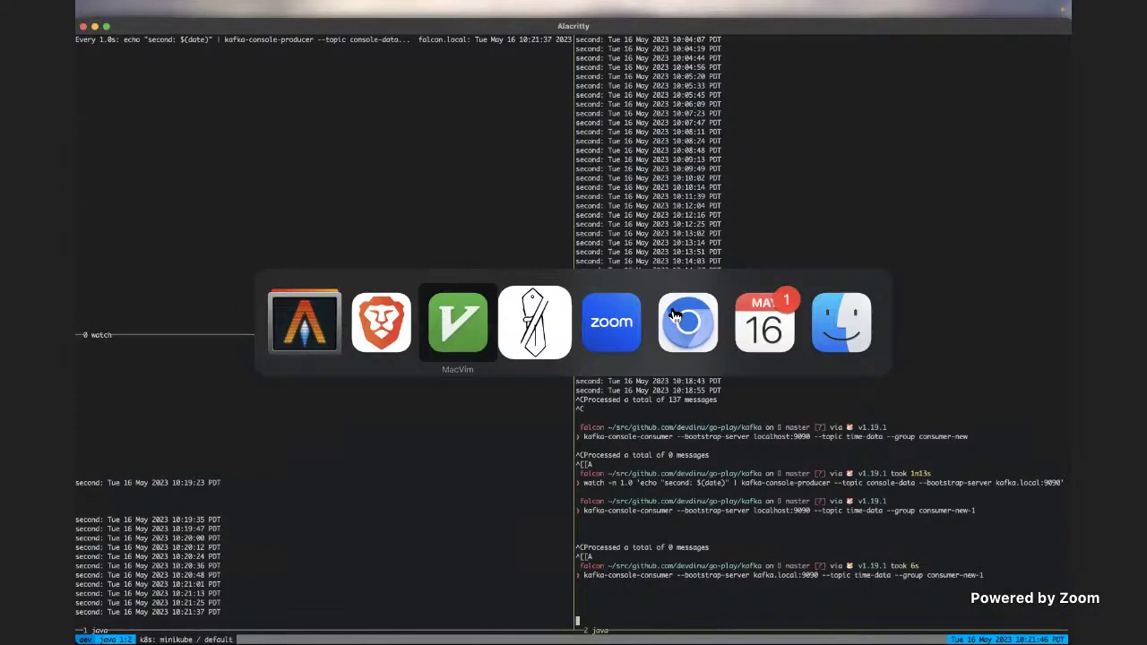
{"action": "left_click", "coordinate": [677, 315]}
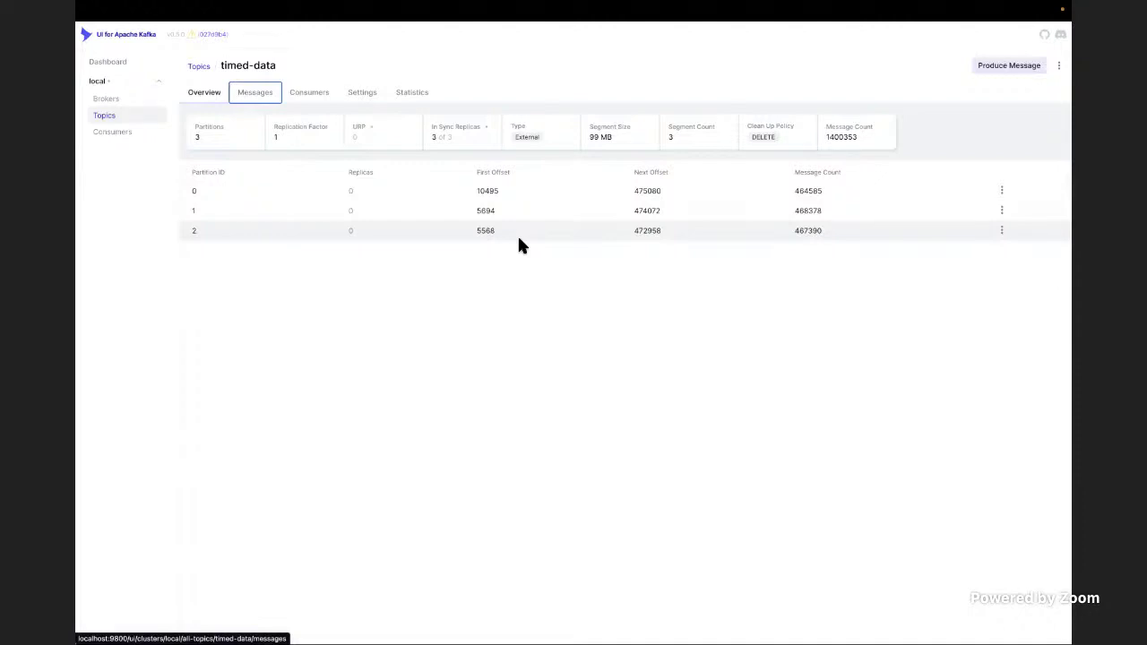
Switch to the slide presentation and go back to the Growing microservices slide
{"action": "key", "text": "alt+Tab"}
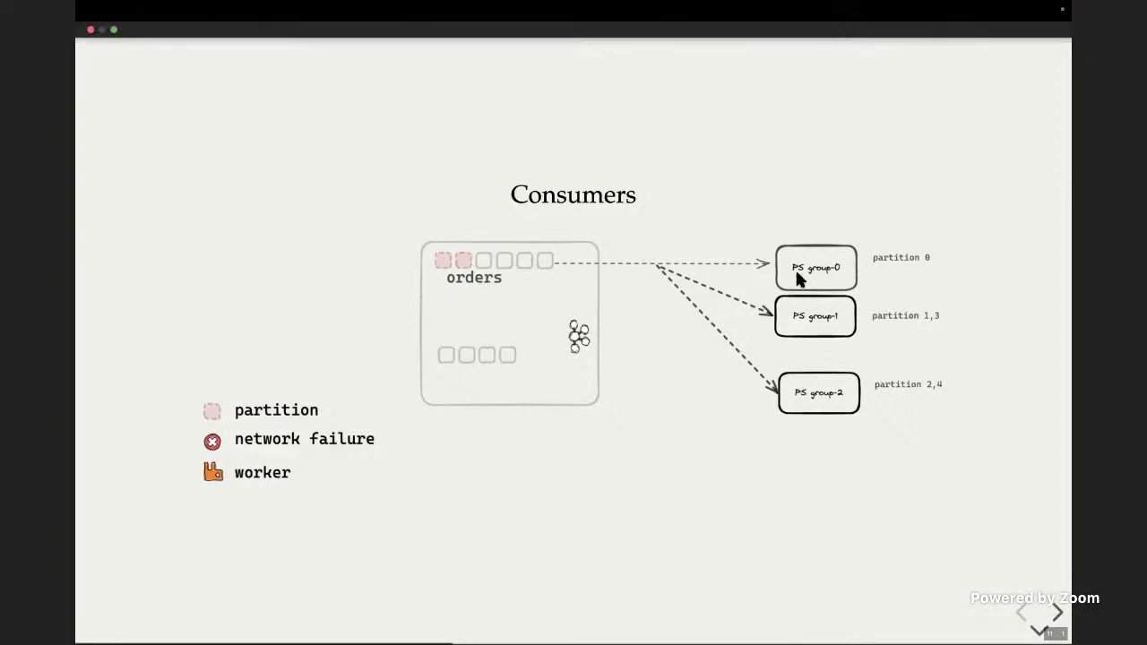
{"action": "key", "text": "Left"}
{"action": "key", "text": "Left"}
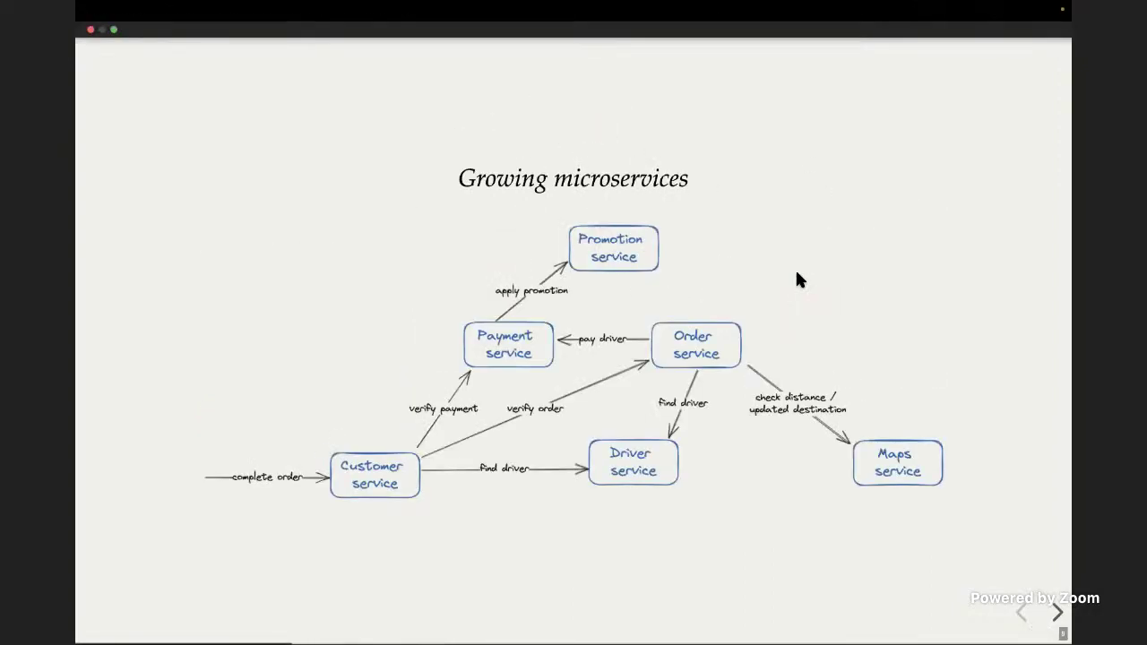